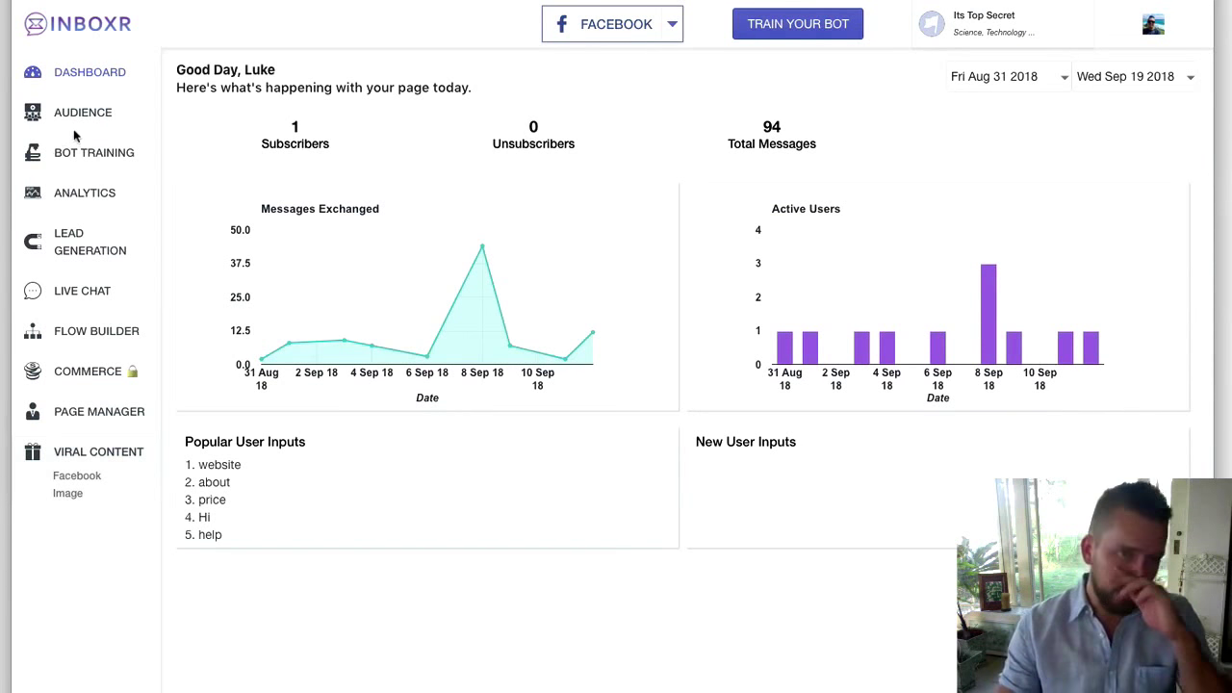
View the audience subscriber list and the keyword types available for bot training.
left_click(68, 112)
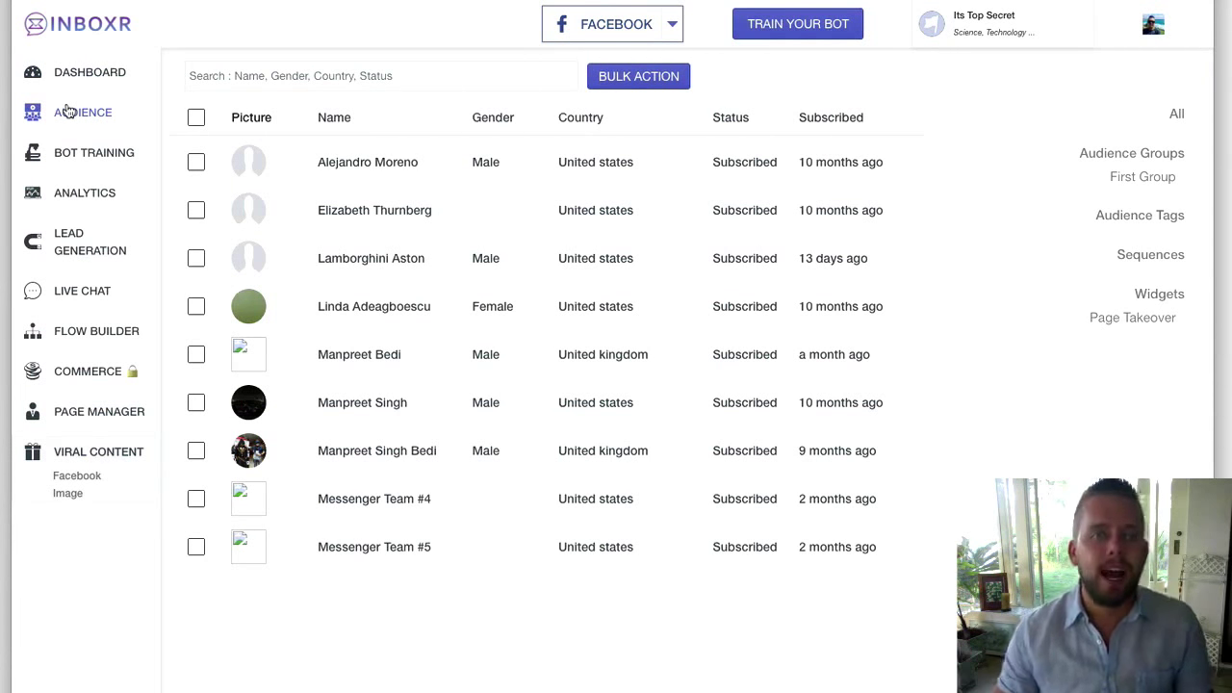
left_click(67, 112)
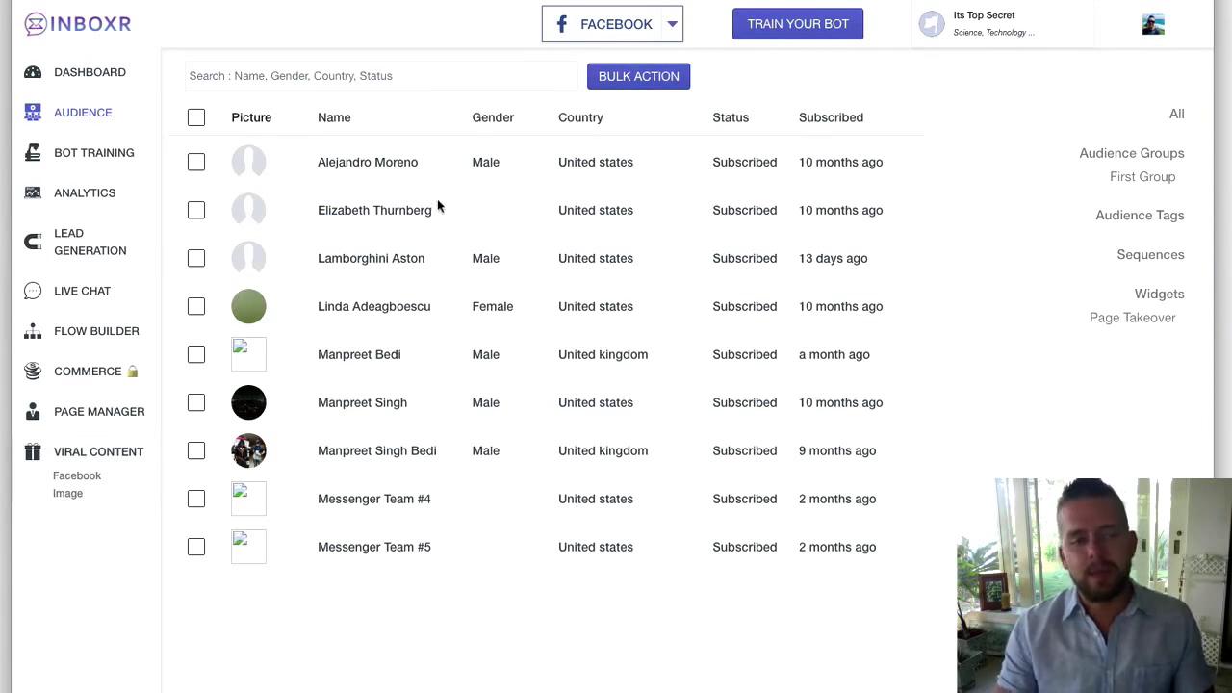
left_click(77, 160)
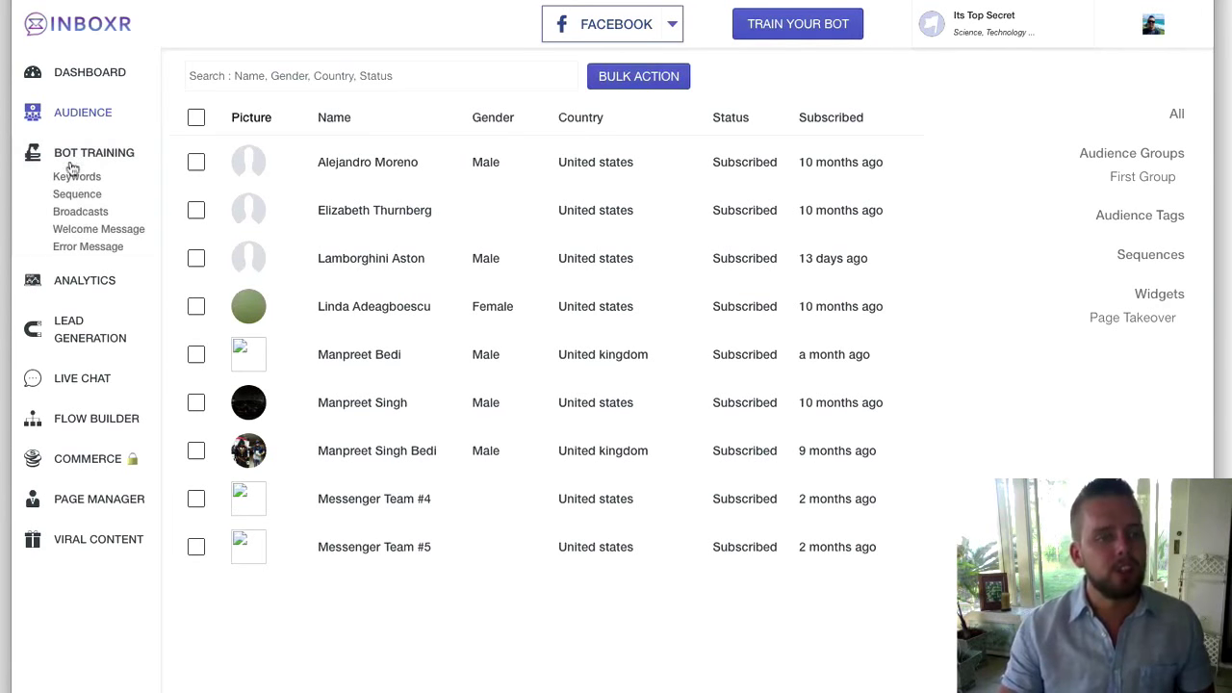
left_click(79, 179)
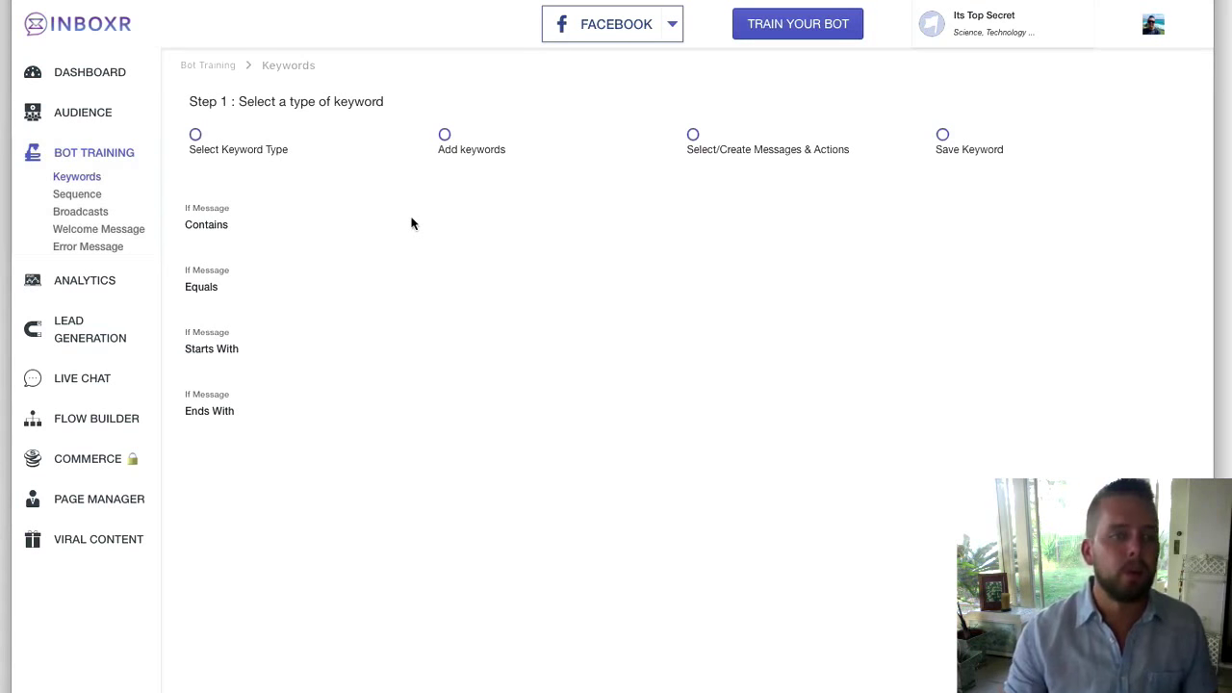
Set the second message in the First Campaign sequence to be sent 5 days after the previous message.
left_click(95, 197)
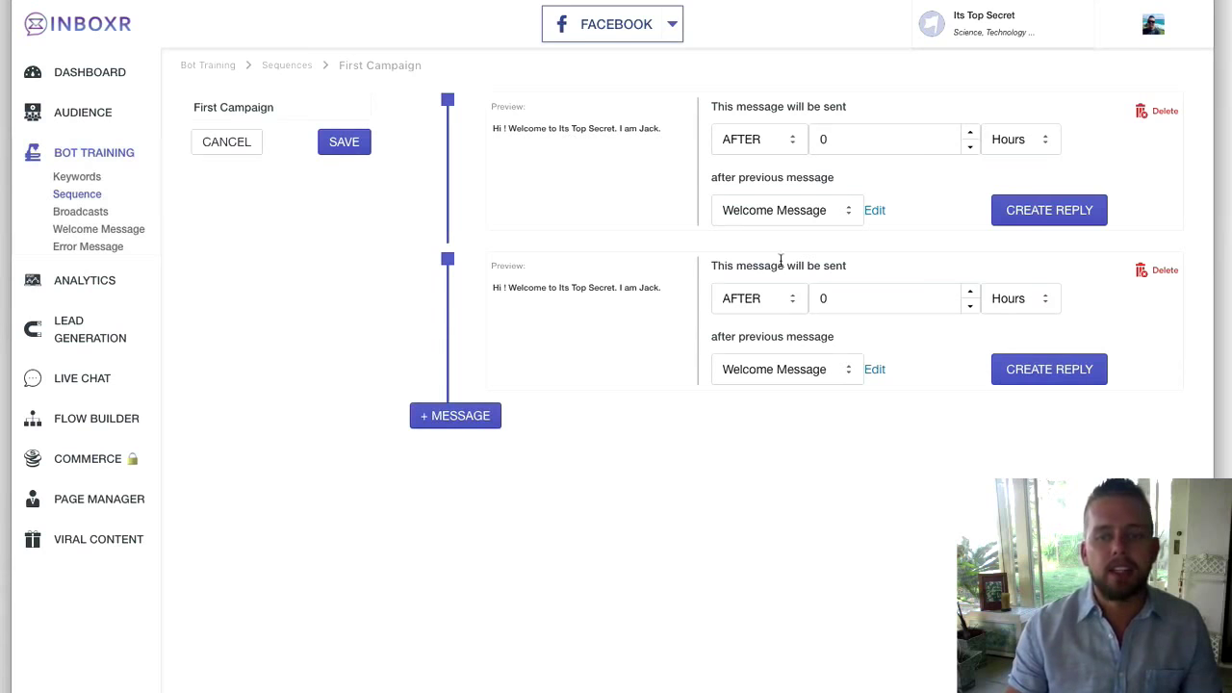
left_click(880, 299)
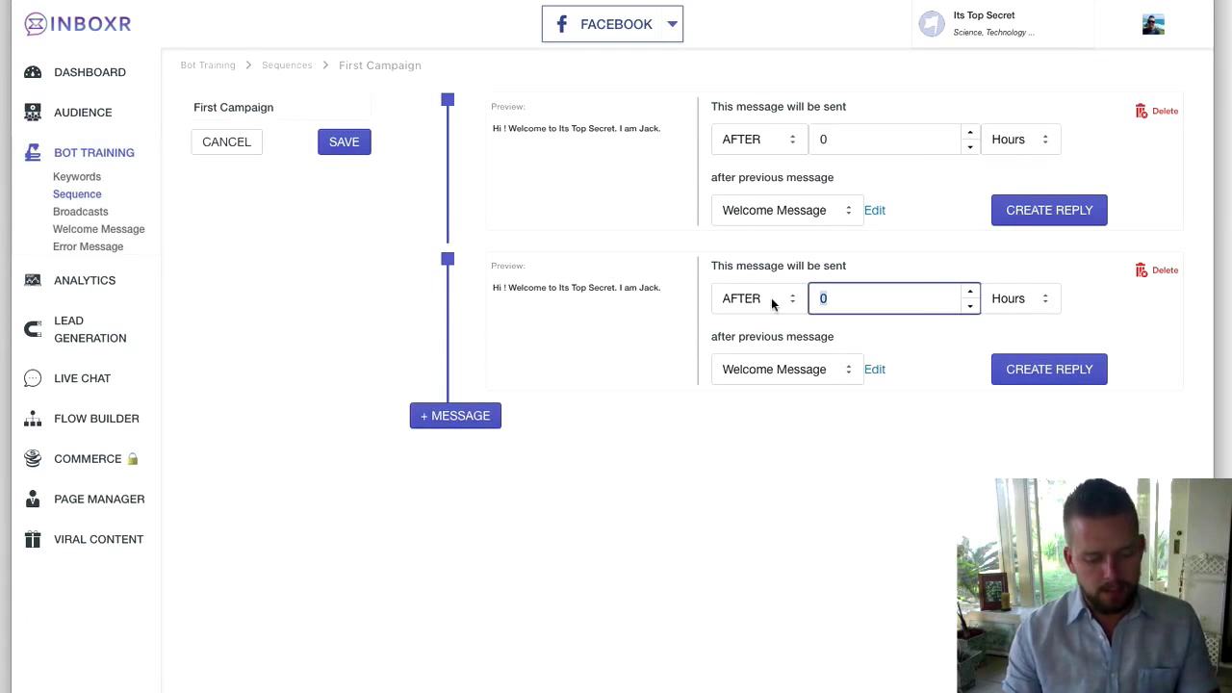
type("12")
key("BackSpace")
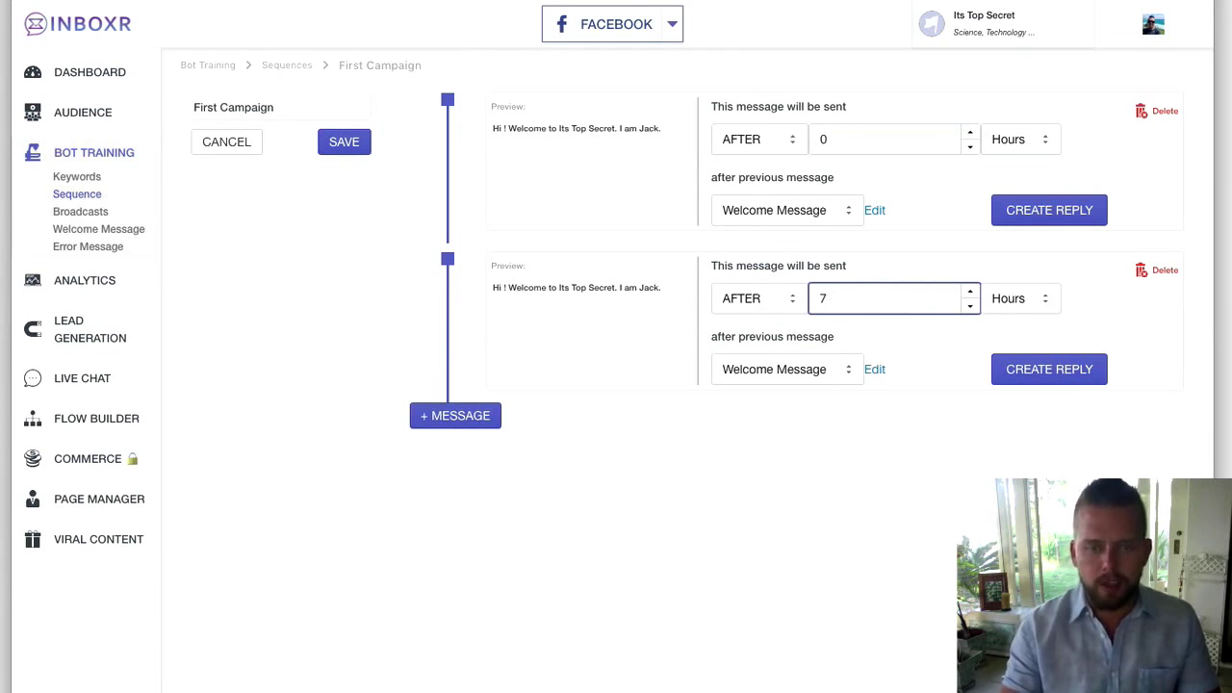
left_click(1037, 299)
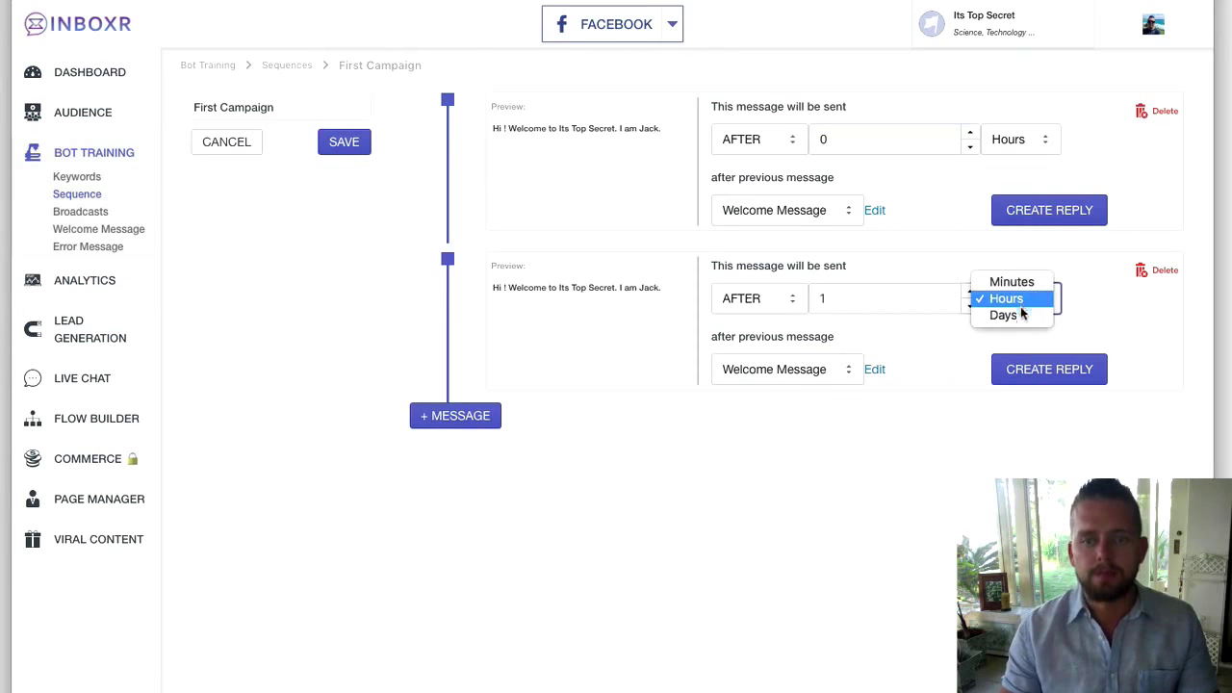
left_click(1006, 315)
left_click(860, 304)
type("5")
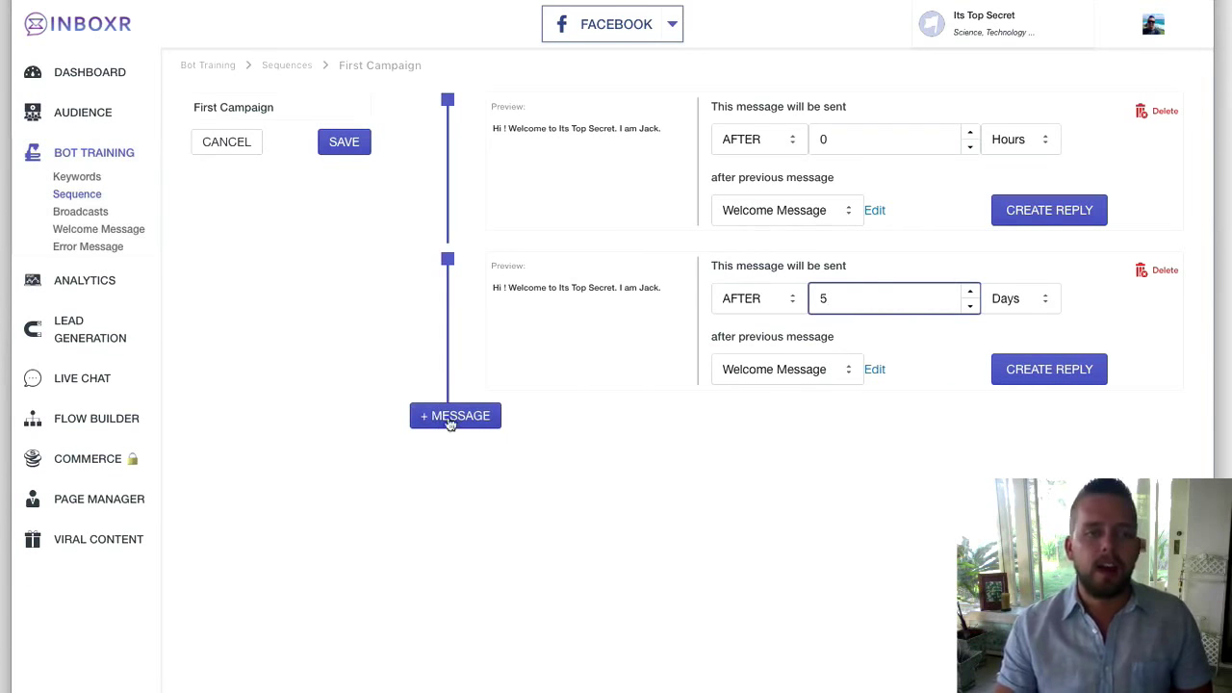
Look at the existing broadcasts and add an image block to the bot's Welcome Message.
left_click(83, 212)
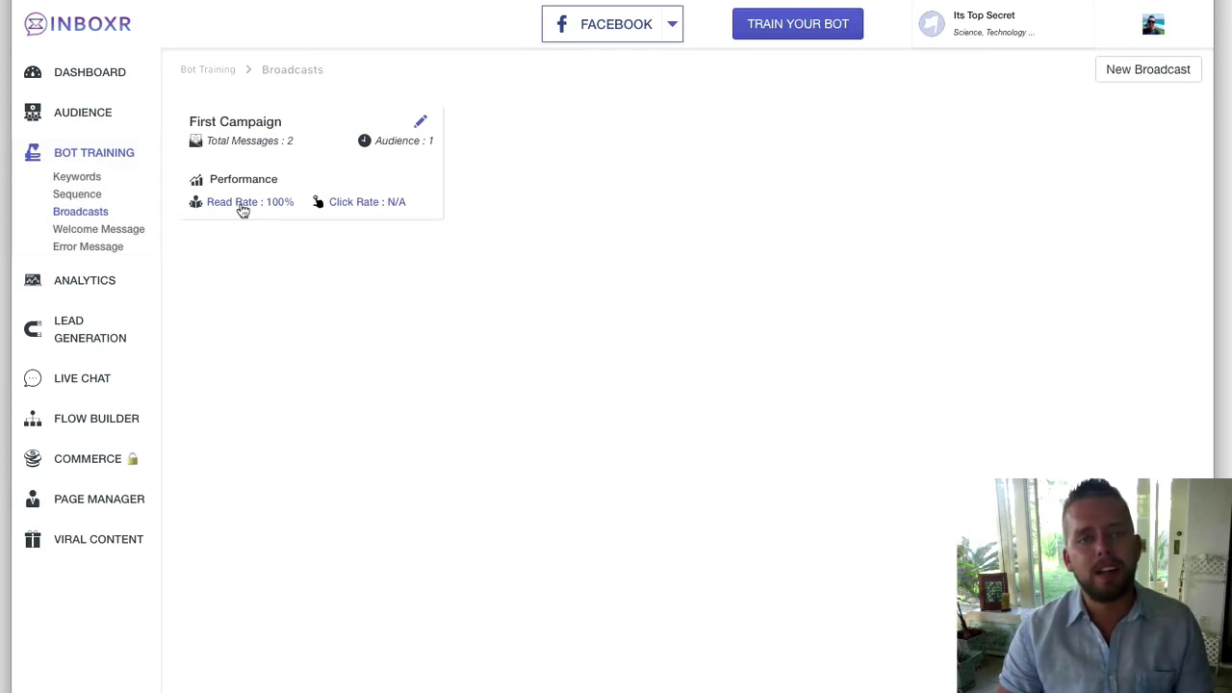
left_click(141, 236)
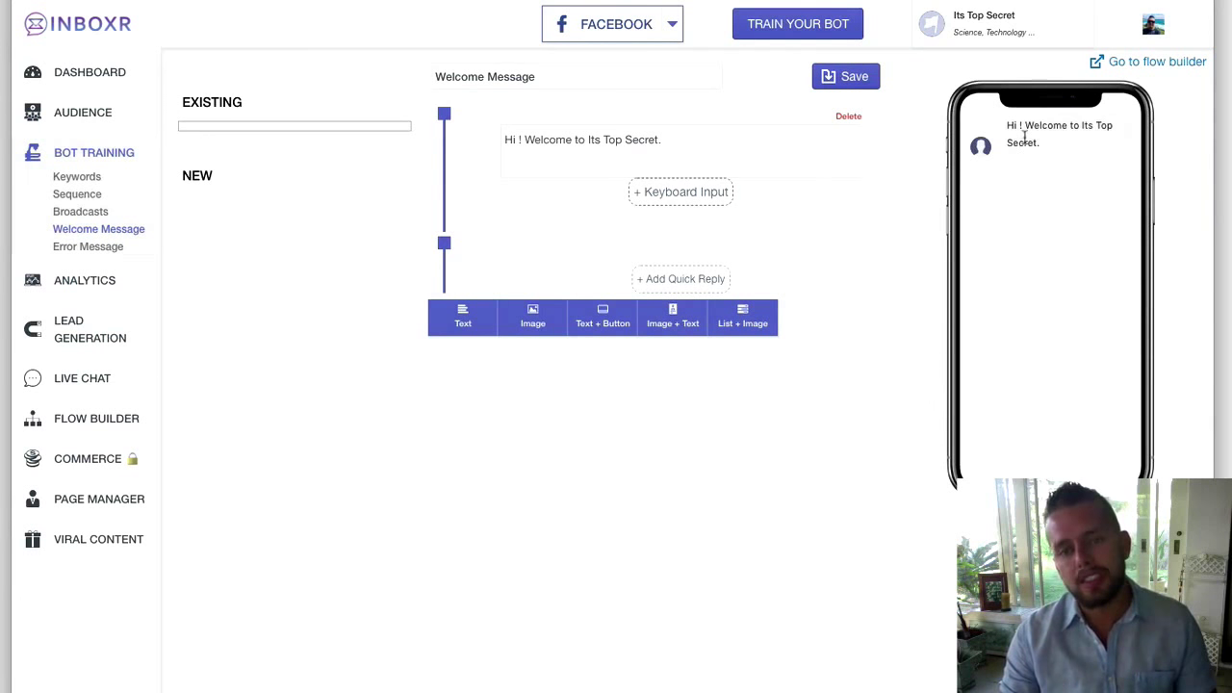
left_click(528, 324)
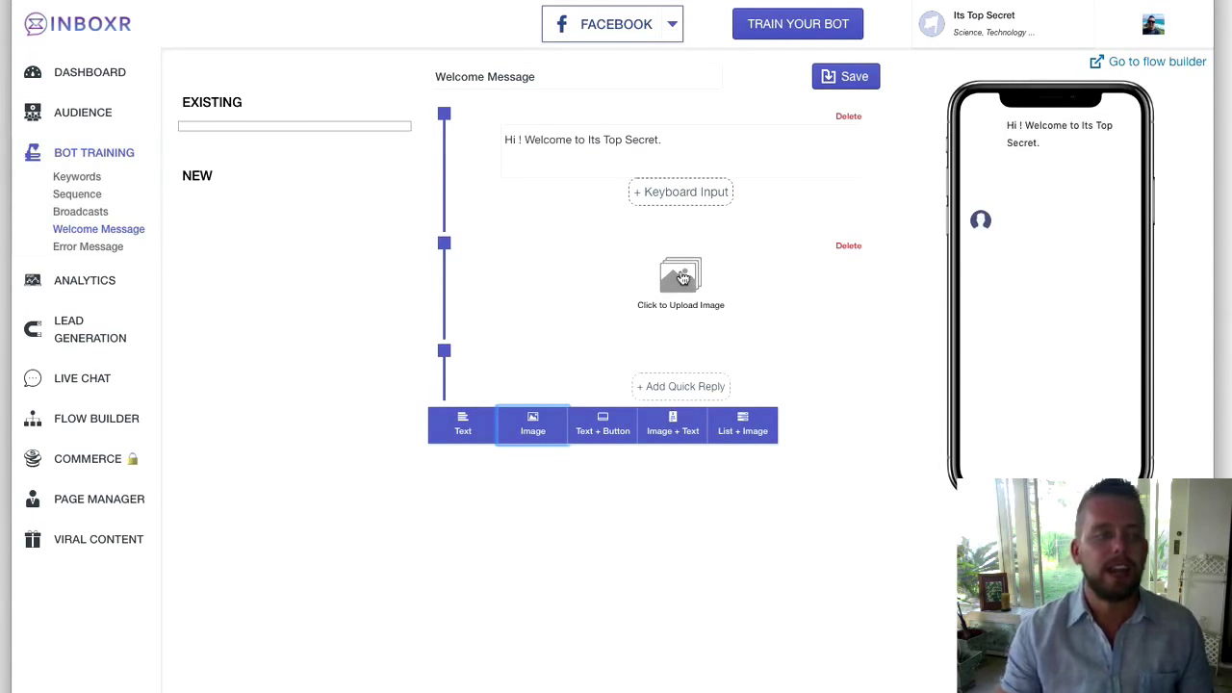
Replace the bot's Error Message text with "Hey there, thank you for your message,".
left_click(108, 246)
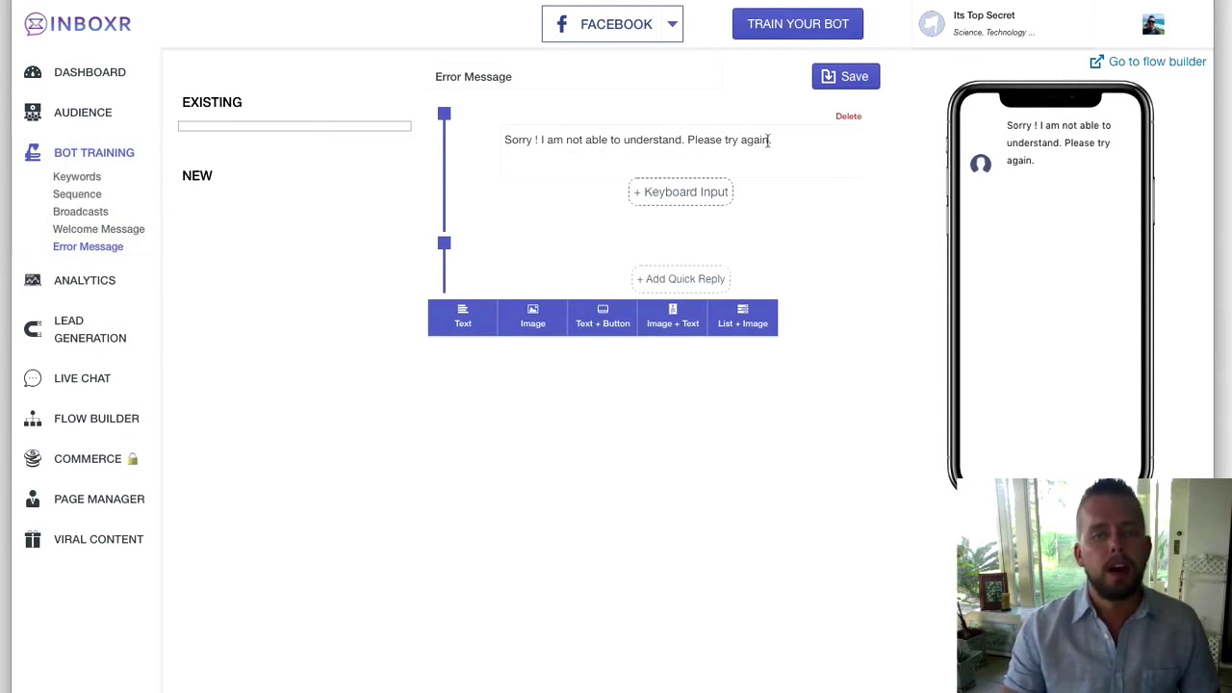
left_click_drag(505, 141, 826, 143)
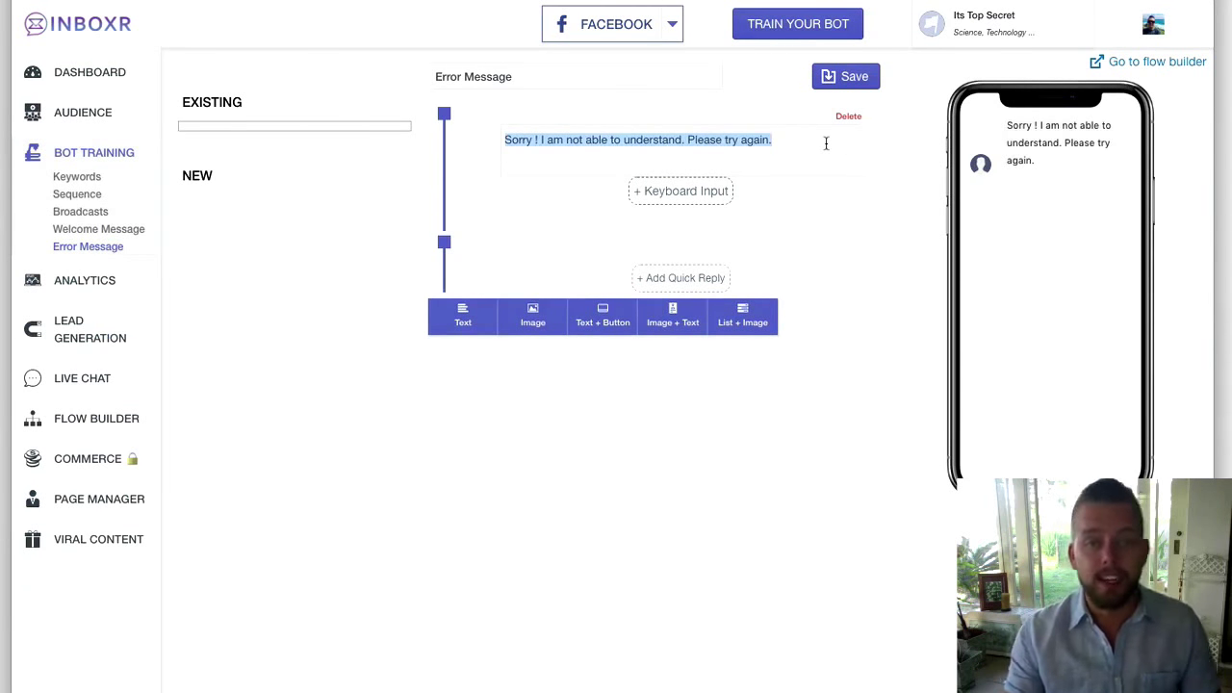
type("Hey ther")
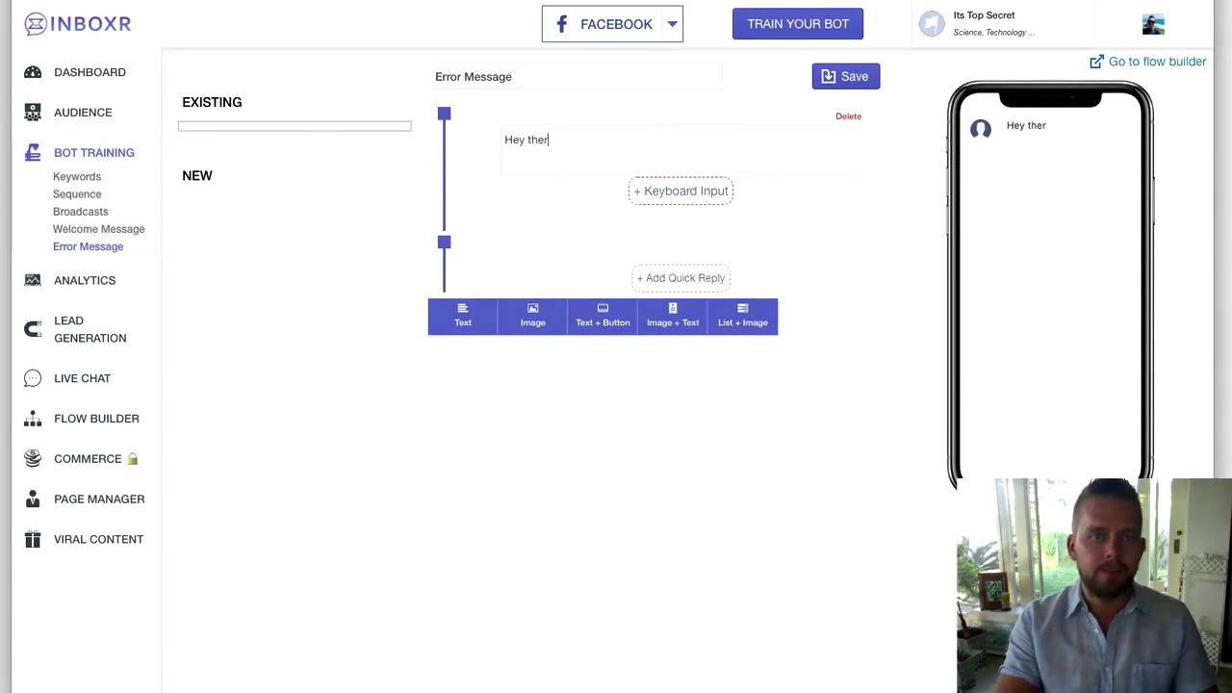
type("e, thank you for your me")
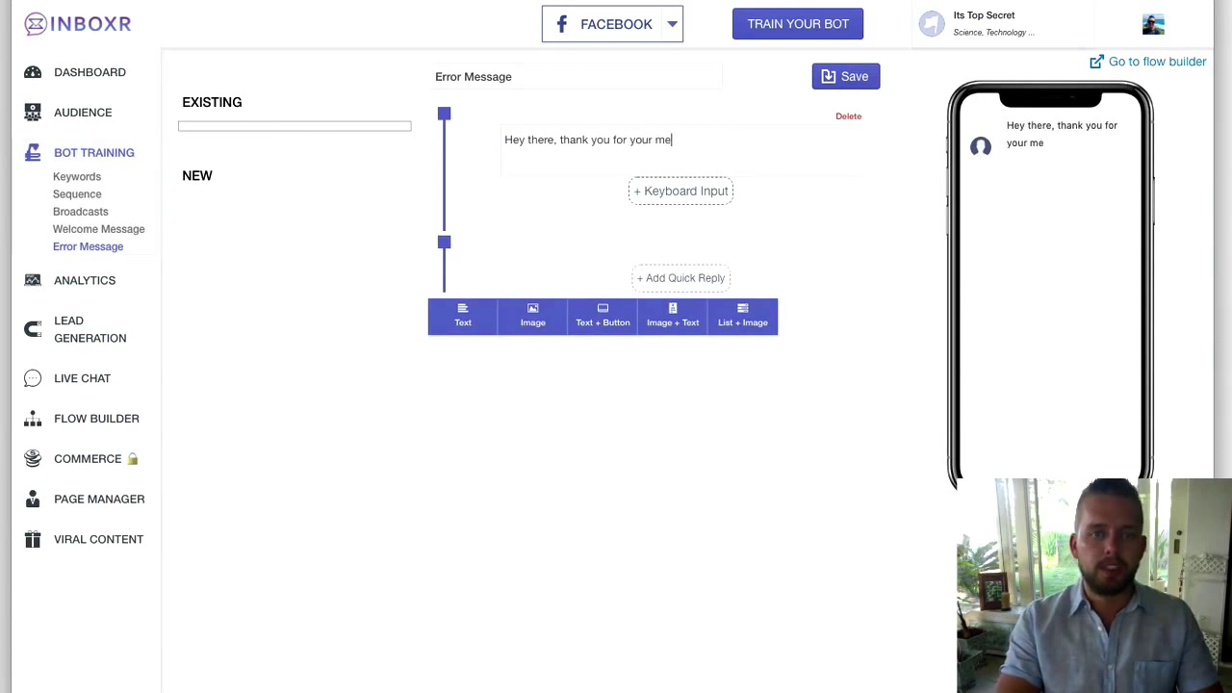
type("ssage, i ")
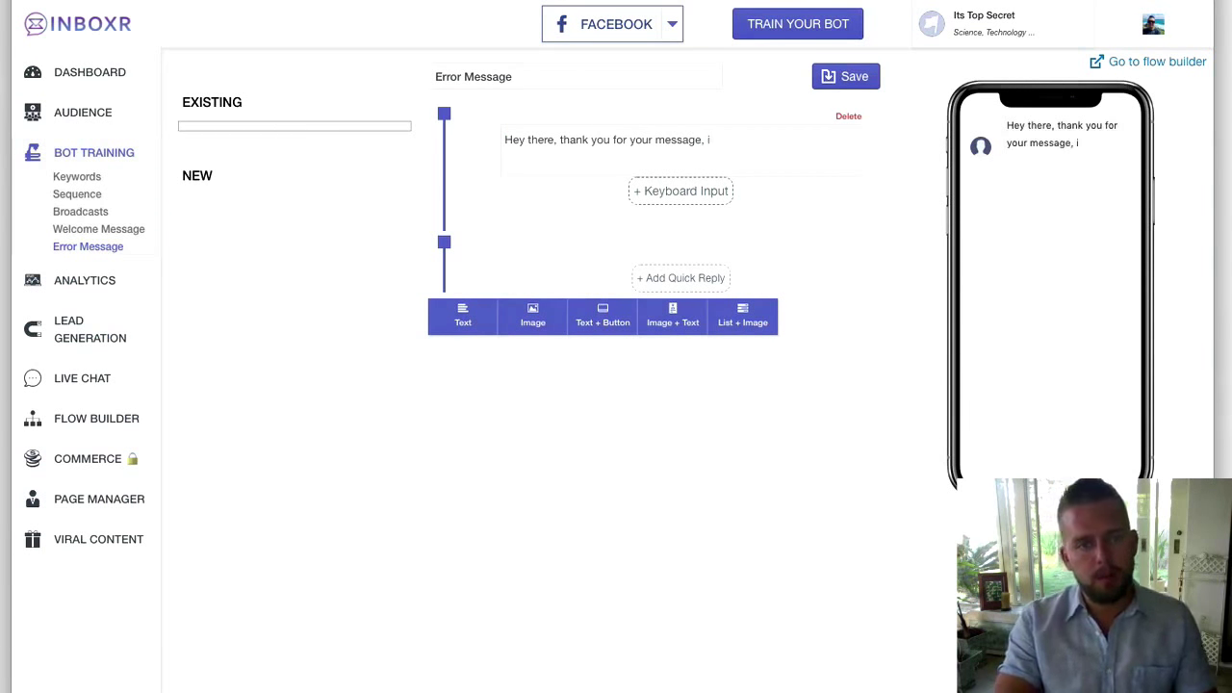
key("BackSpace")
key("BackSpace")
Continue the error message with "we will get back to you asap with a response or for a quicker reply simply call us on".
type("we will get back to y")
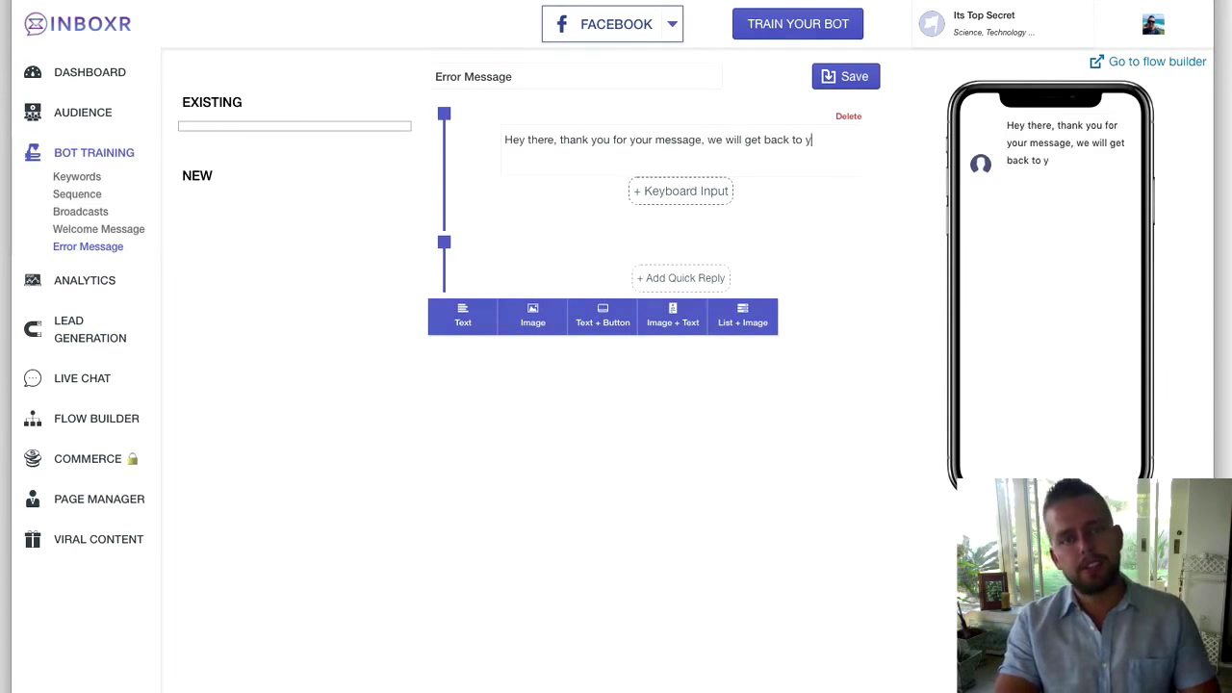
type("ou asap with ")
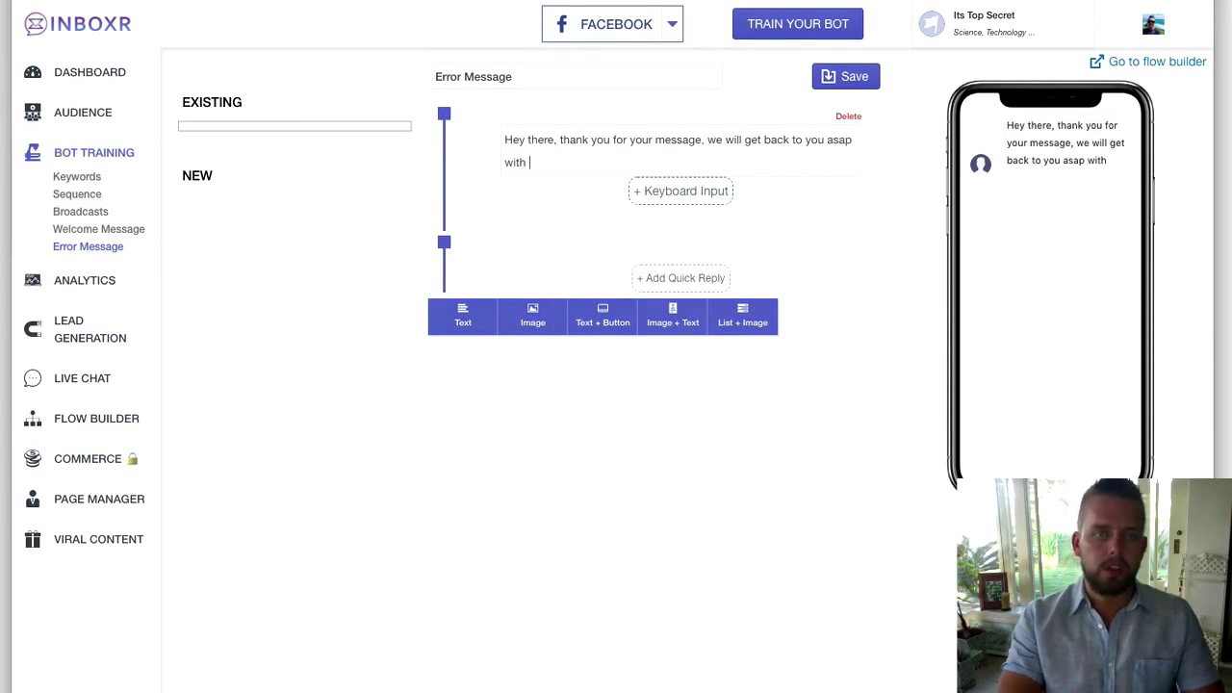
type("a response or for")
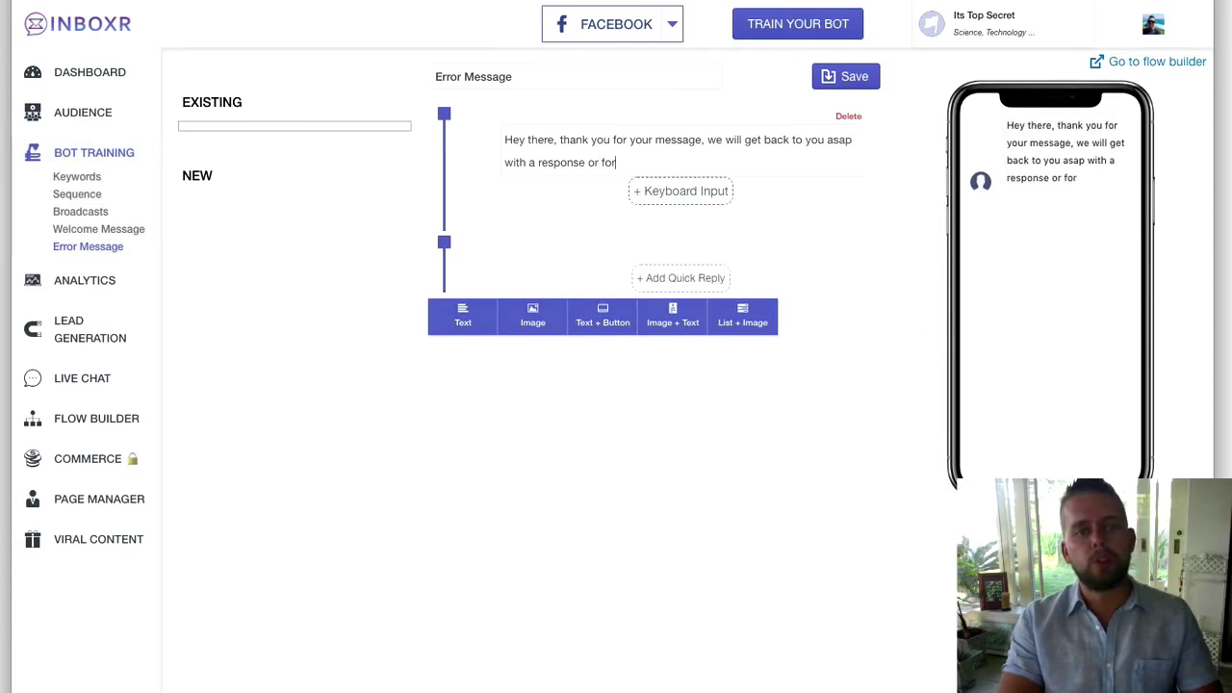
type(" a quicker reply s")
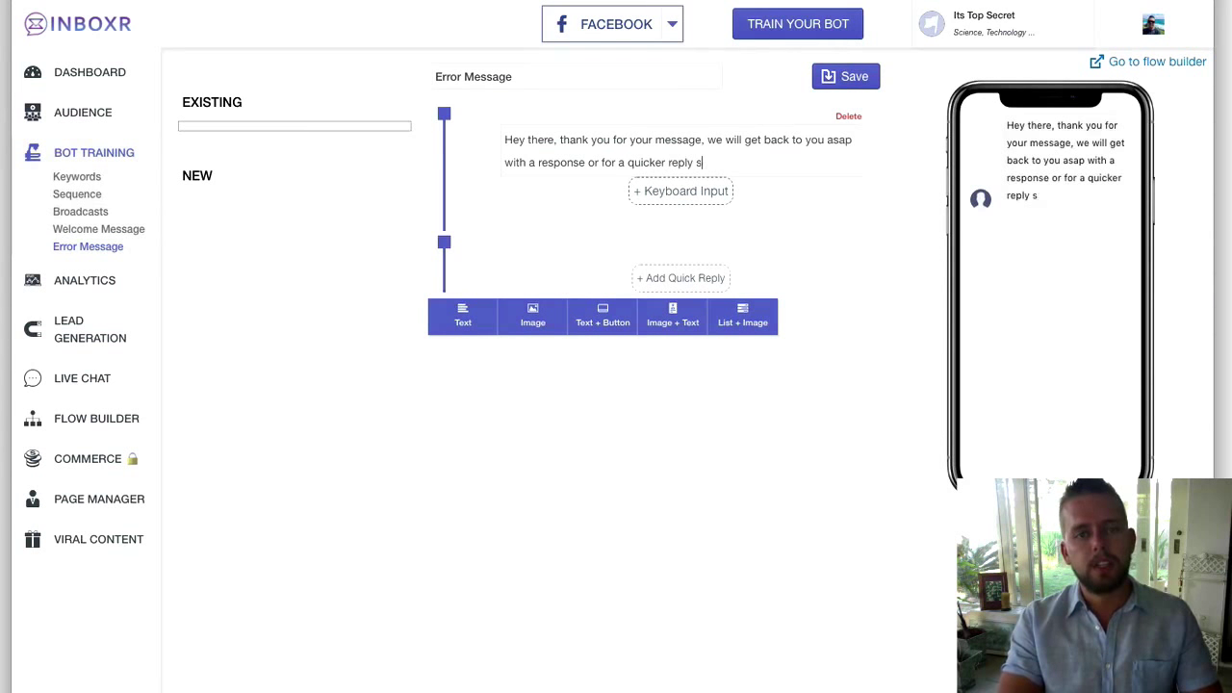
type("imply call us on")
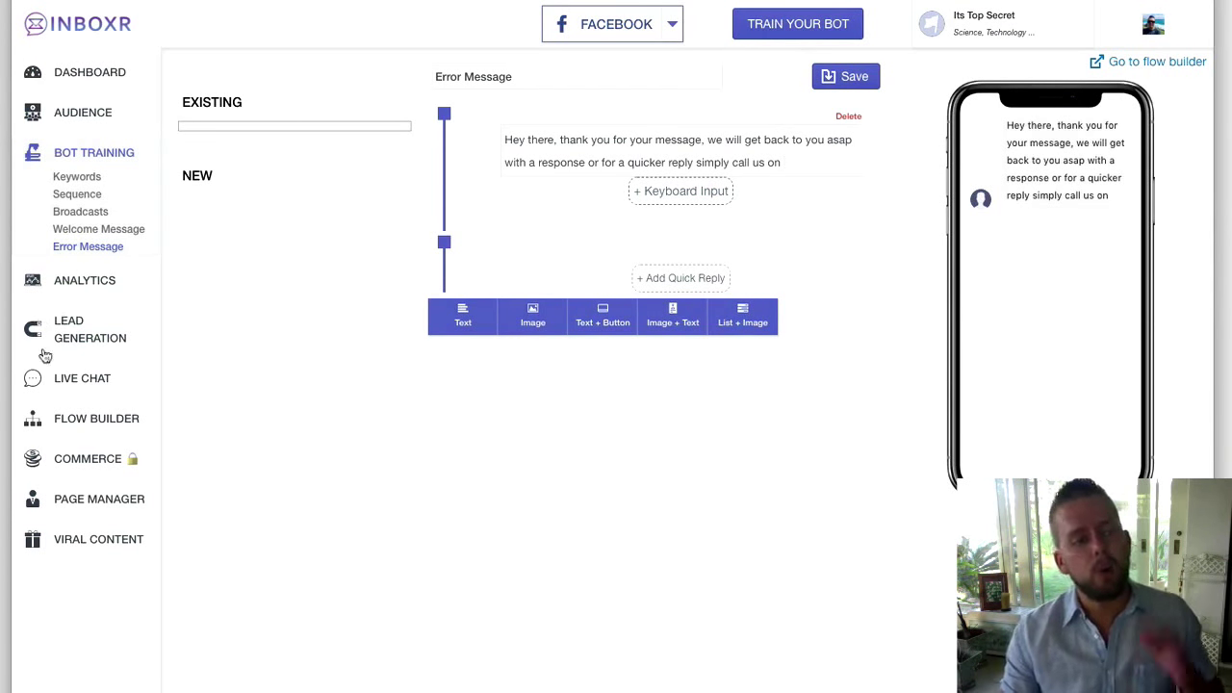
View the live chat conversations and the message analytics page.
left_click(73, 381)
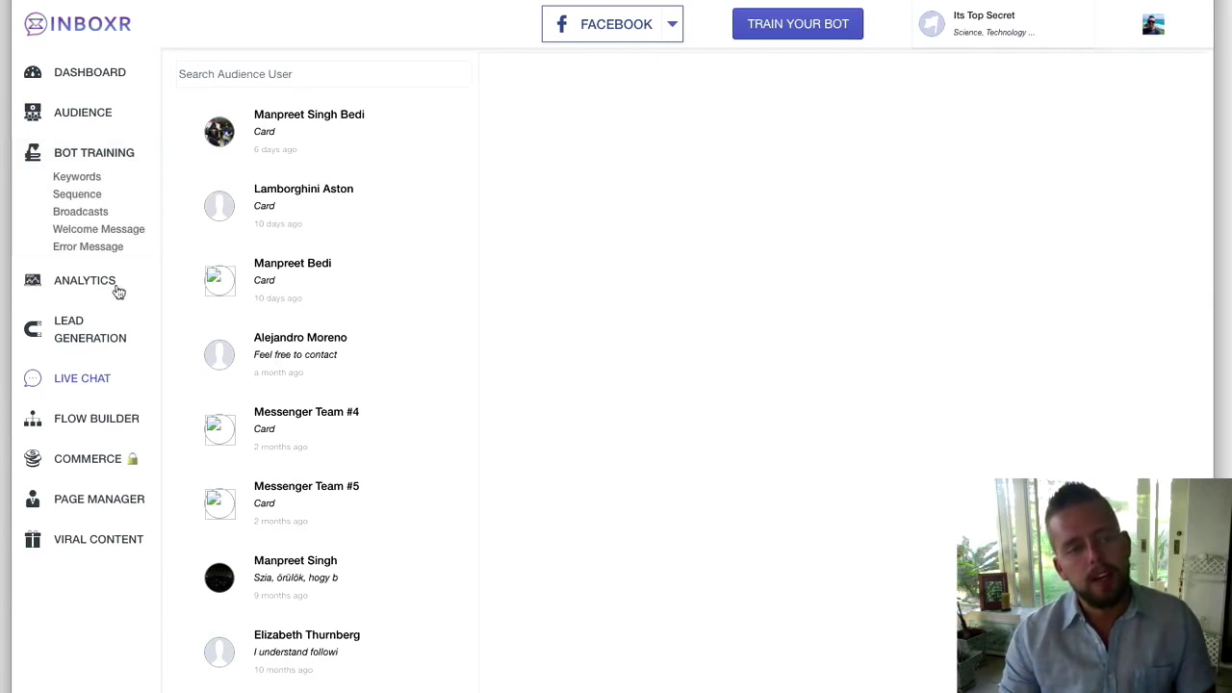
left_click(75, 288)
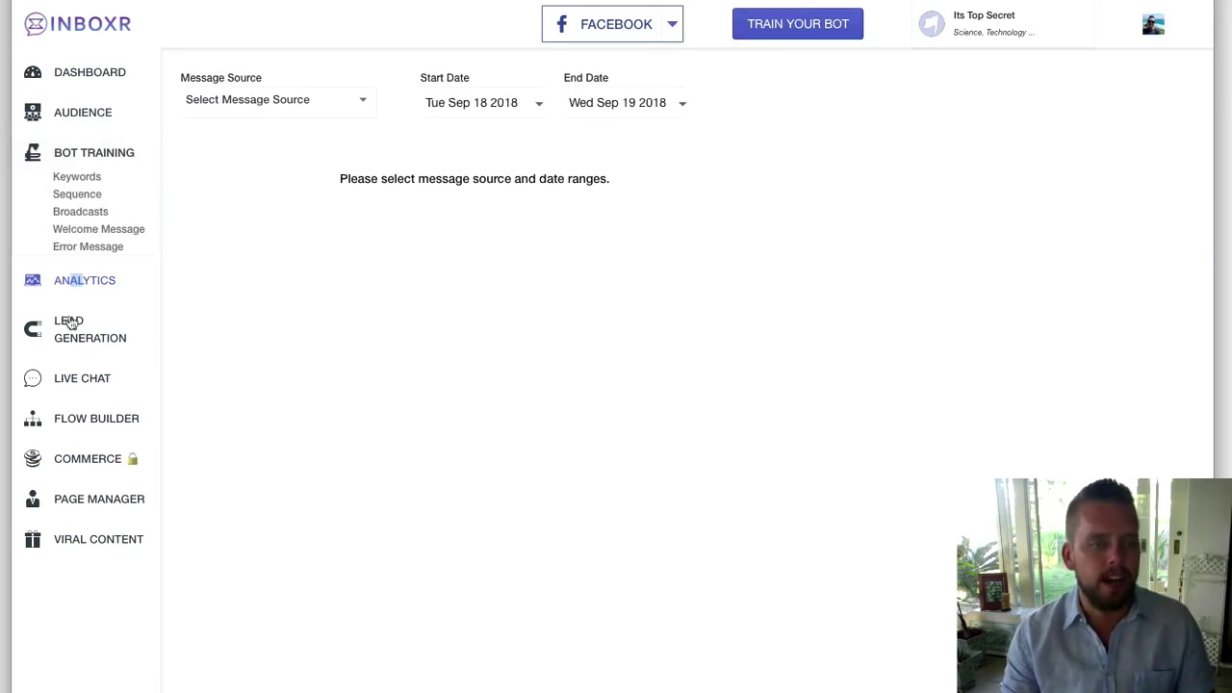
Examine the lead generation tools: the auto-reply fields for post comments and the Facebook posting form.
left_click(56, 327)
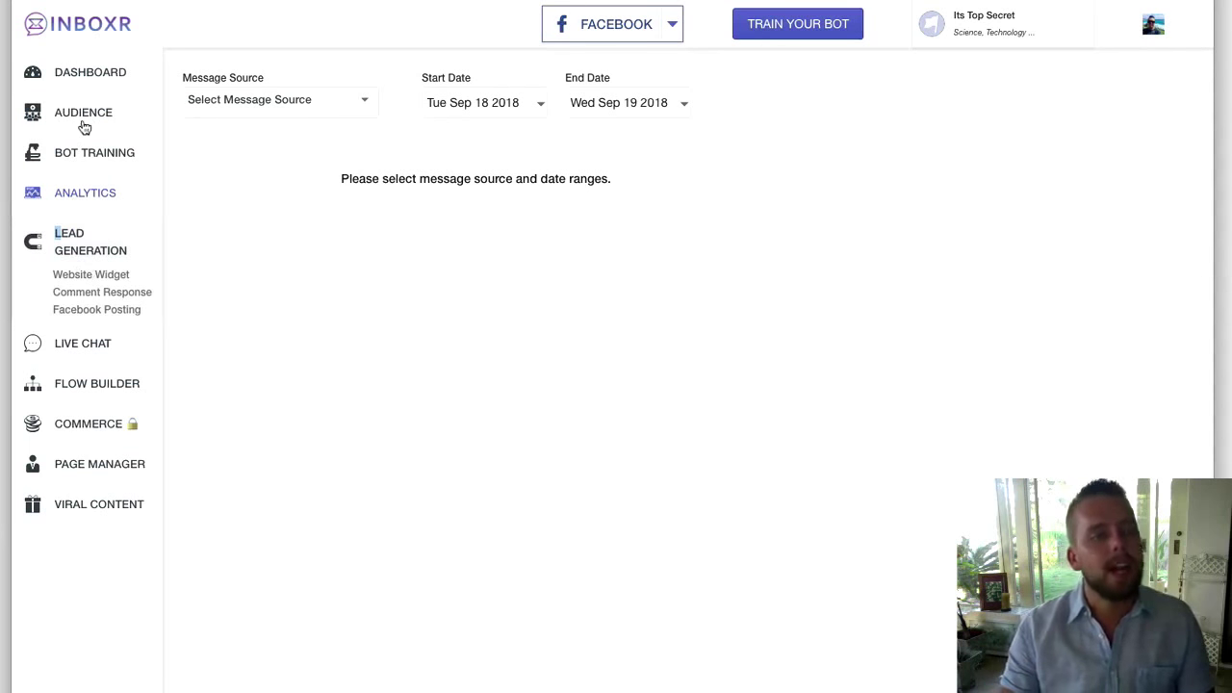
left_click(110, 301)
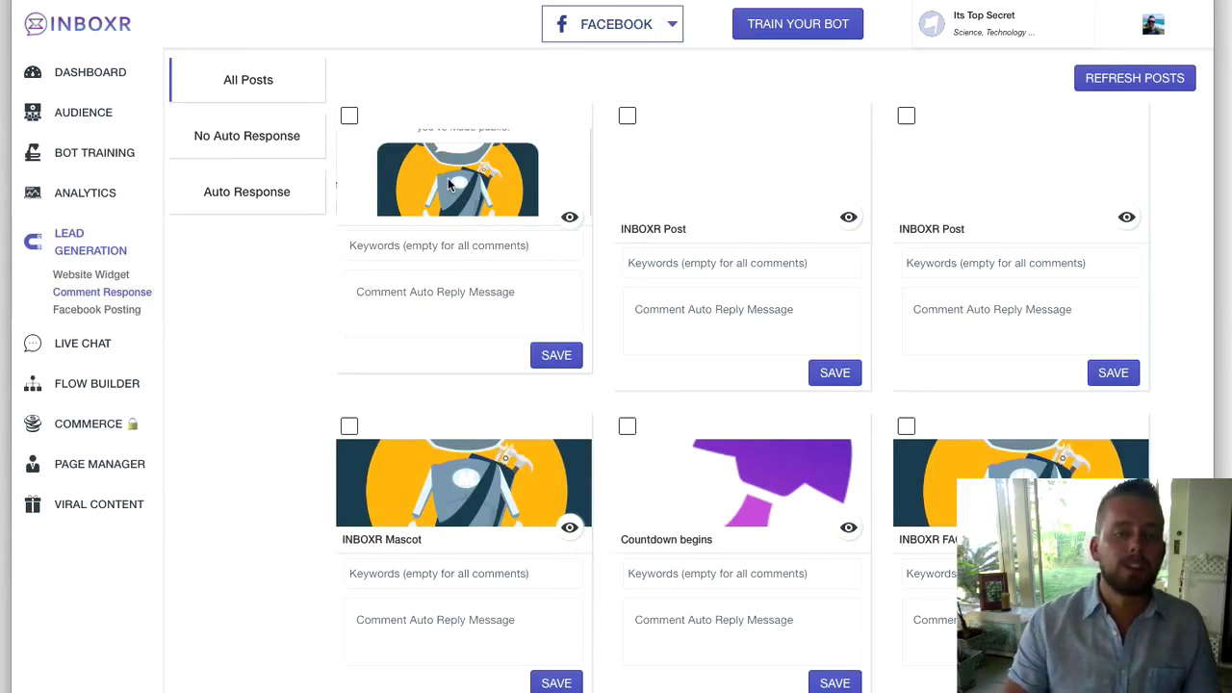
left_click(437, 291)
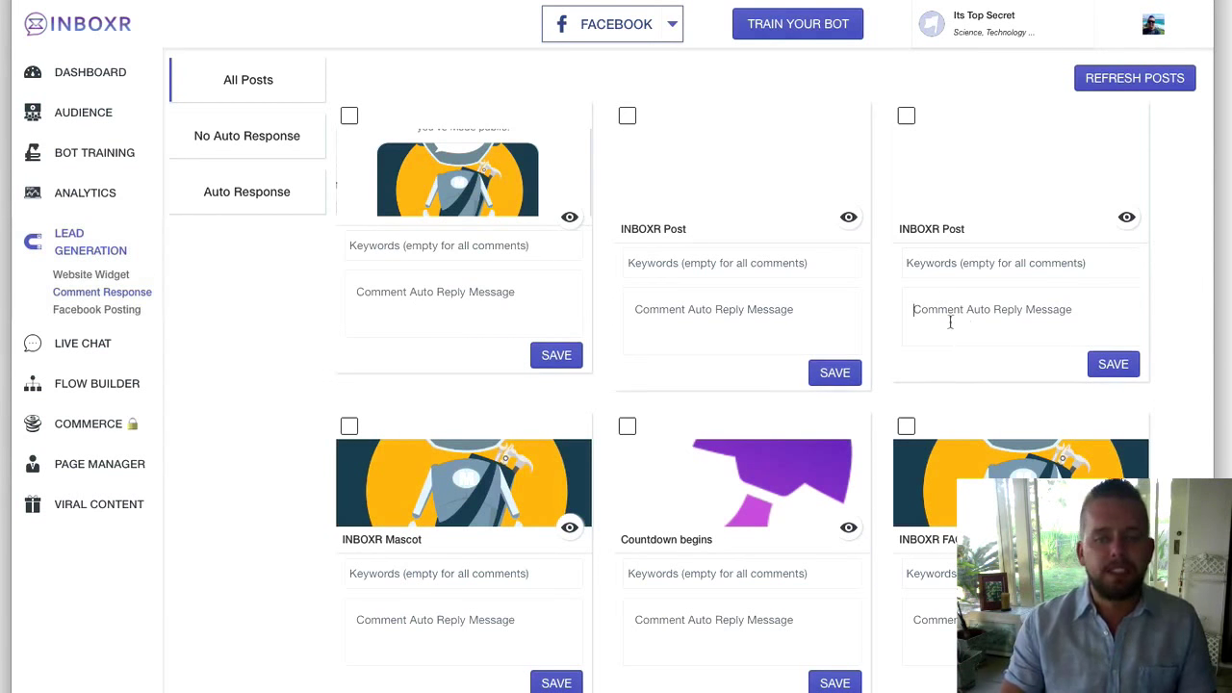
left_click(486, 617)
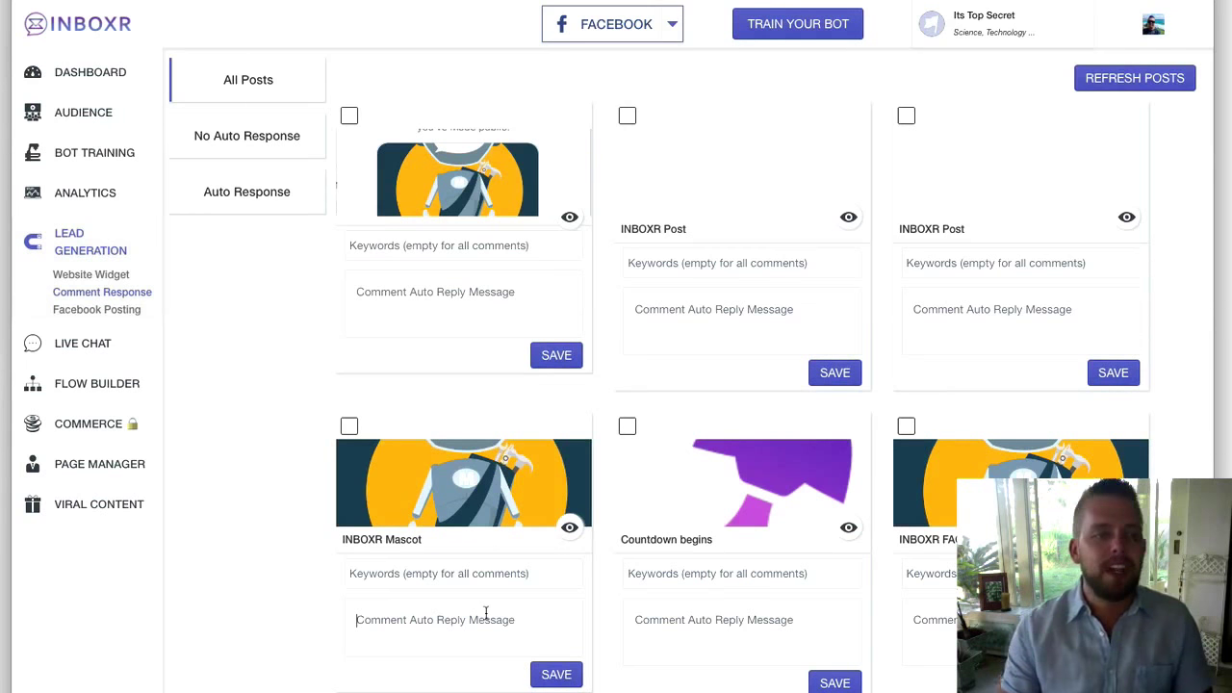
left_click(98, 310)
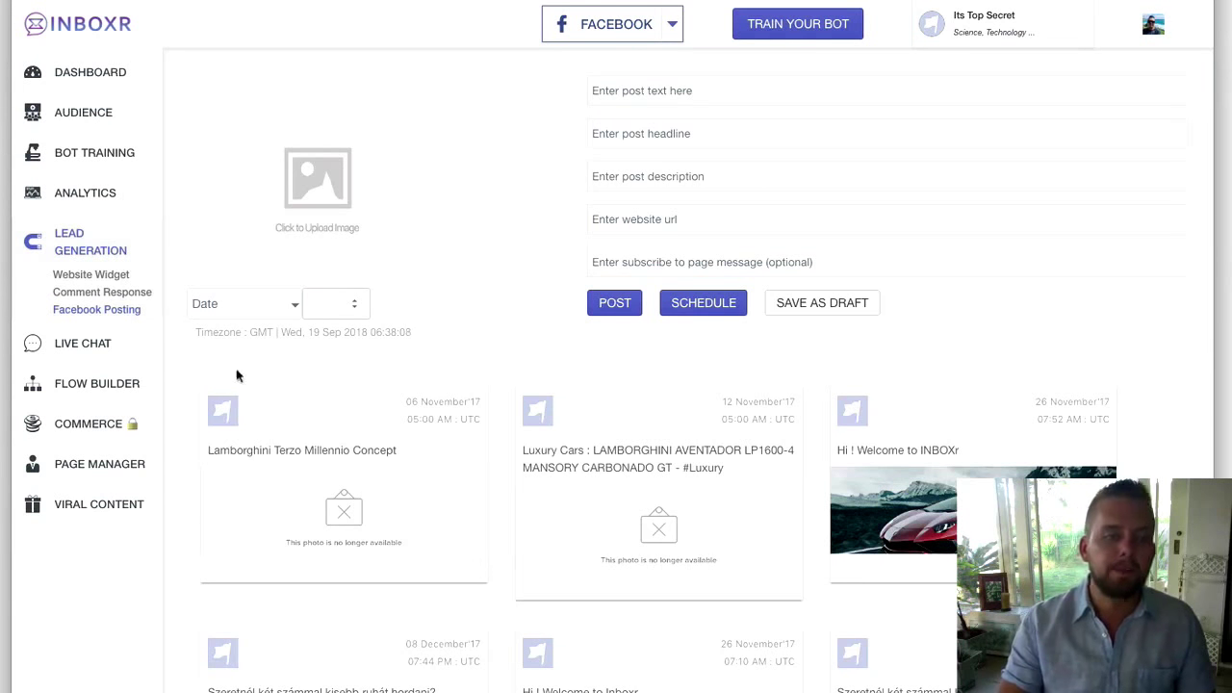
Change the second text in the first Welcome Message flow to "we would love you to come in to our dentist practice for a checkup".
left_click(130, 385)
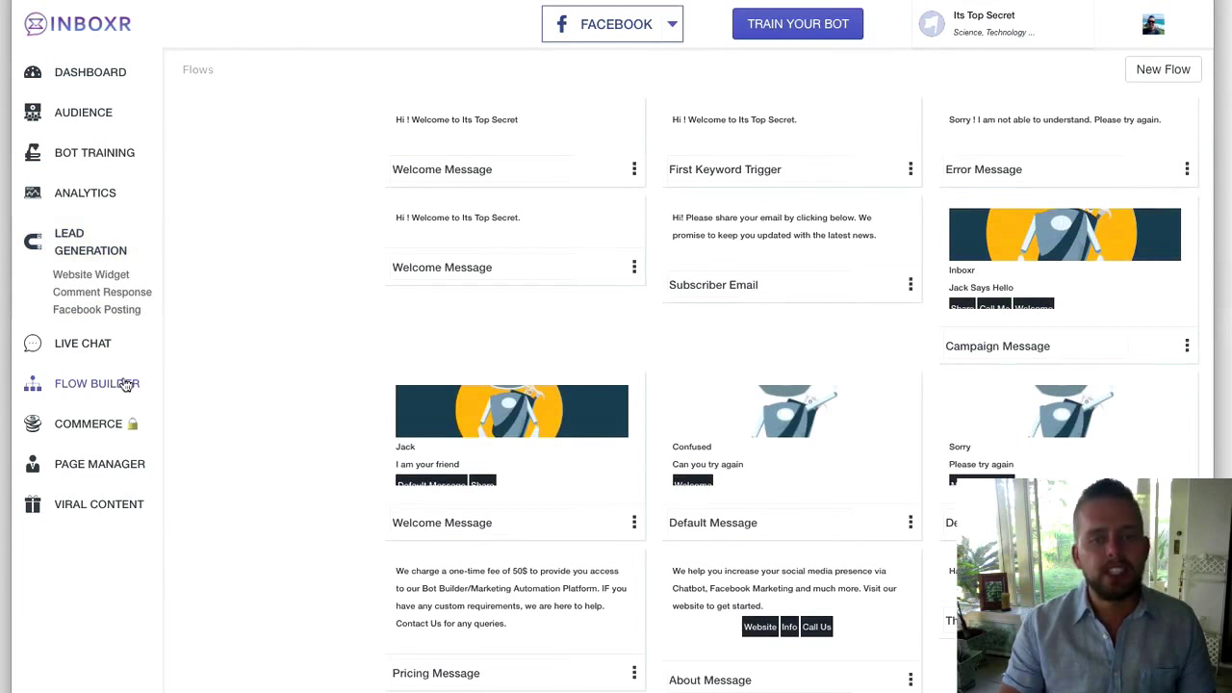
left_click(594, 118)
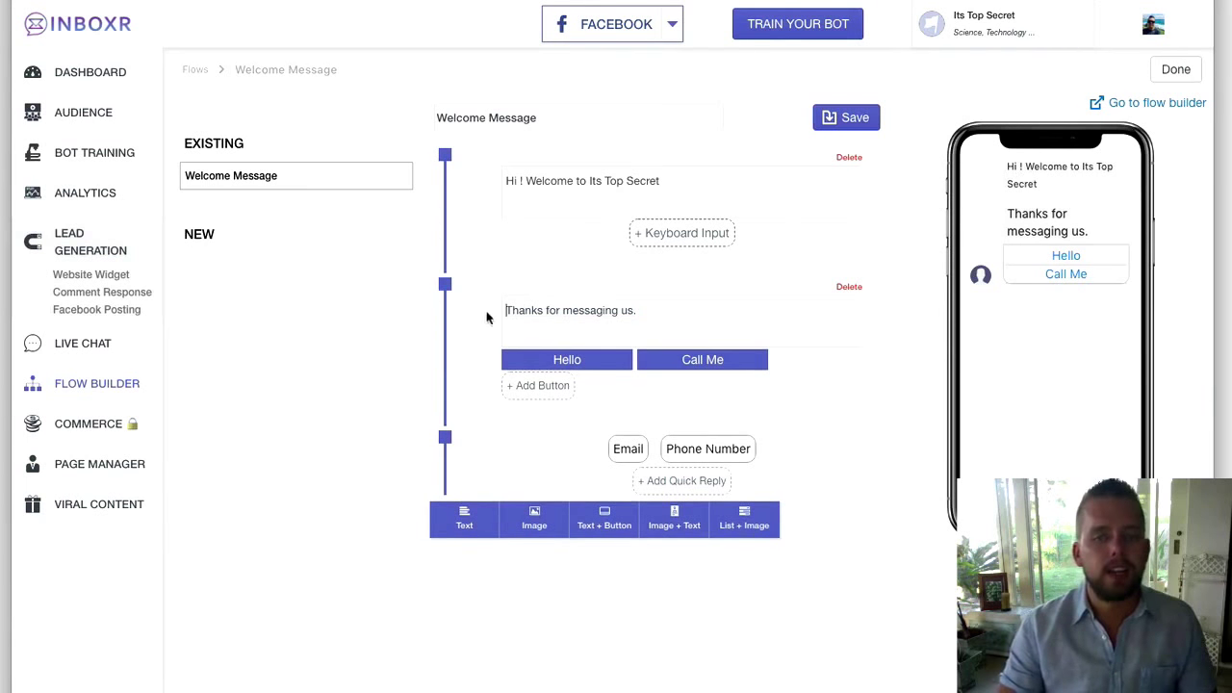
left_click_drag(490, 311, 679, 316)
type("we wou")
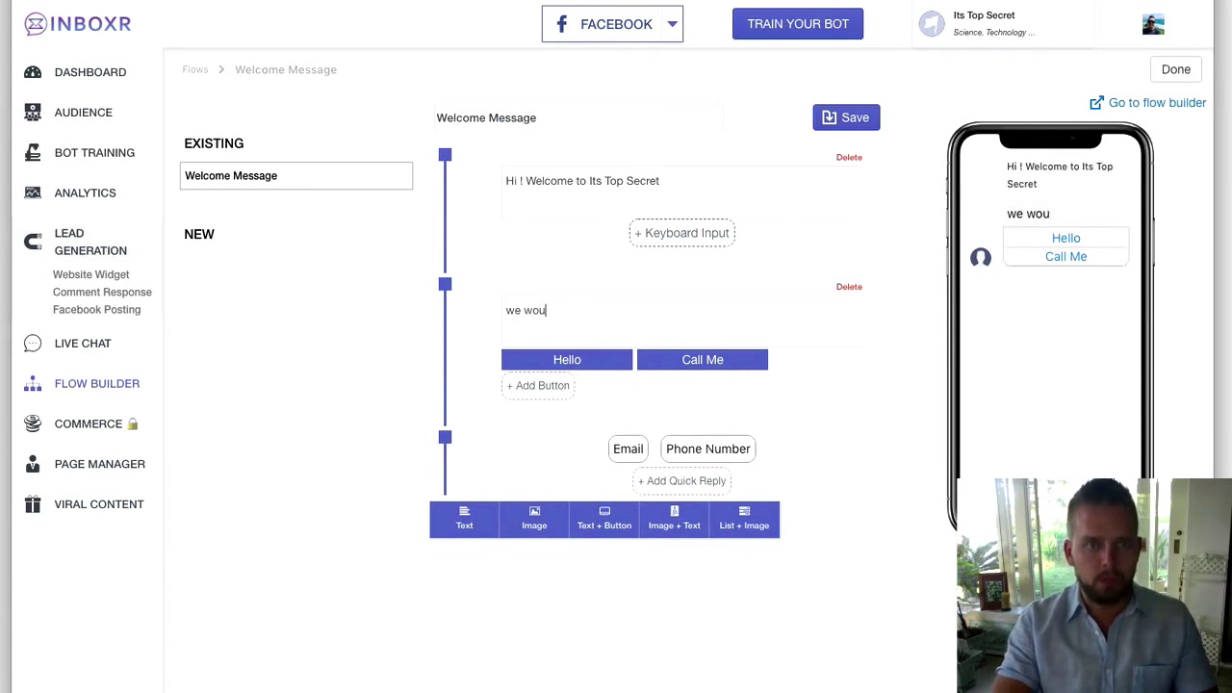
type("ld love you to come ")
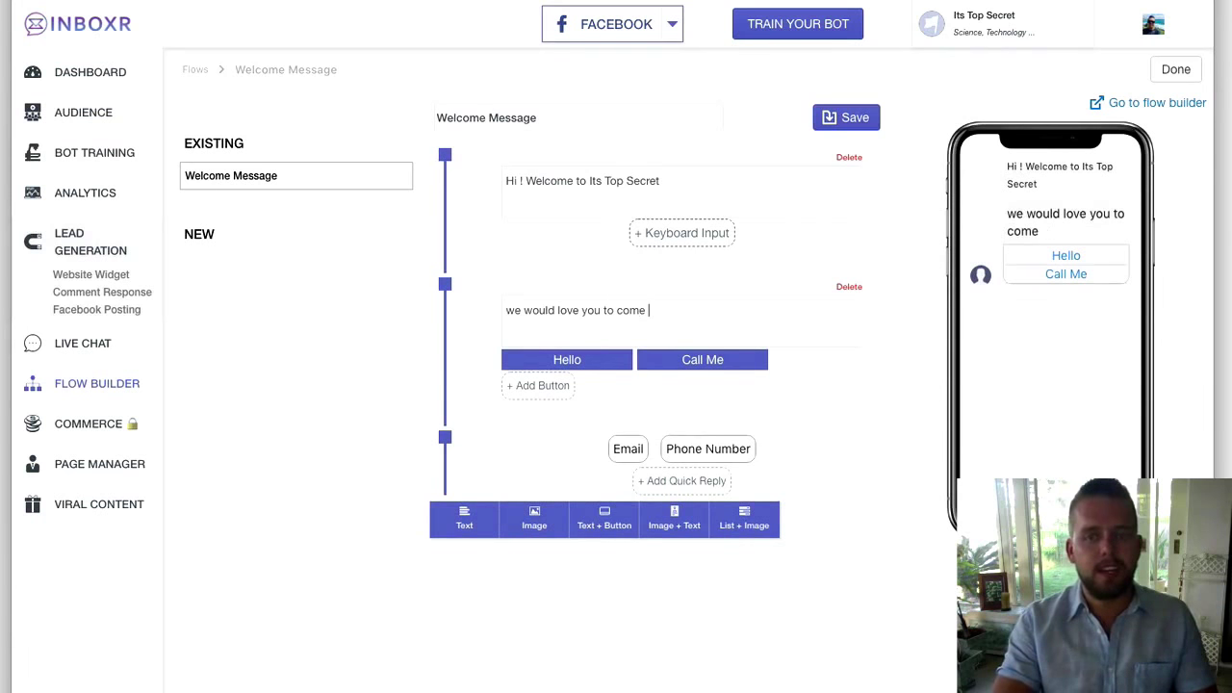
type("in to our dentis")
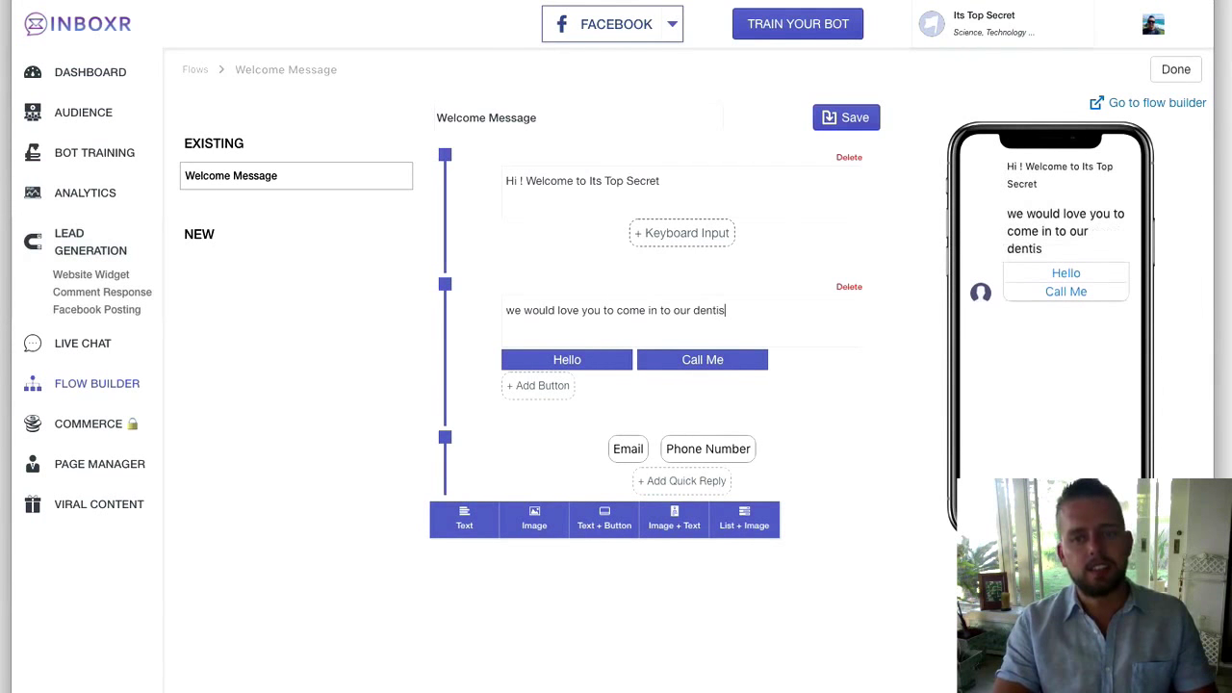
type("t practi")
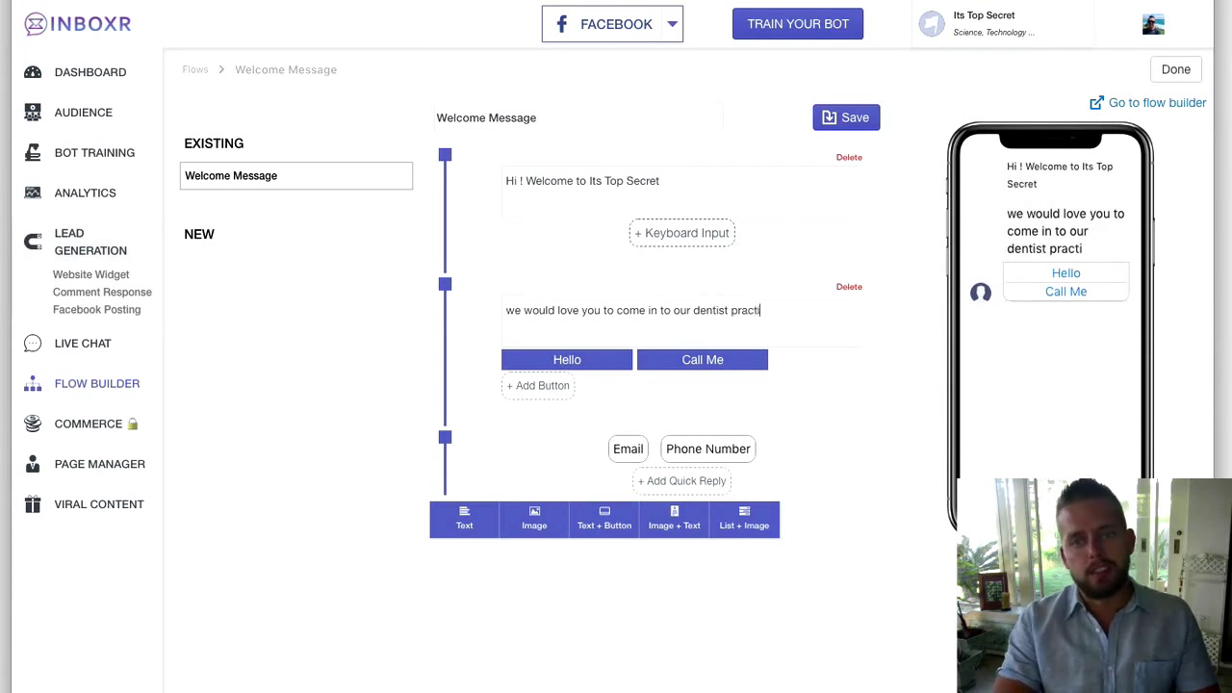
type("ce for a checkup,")
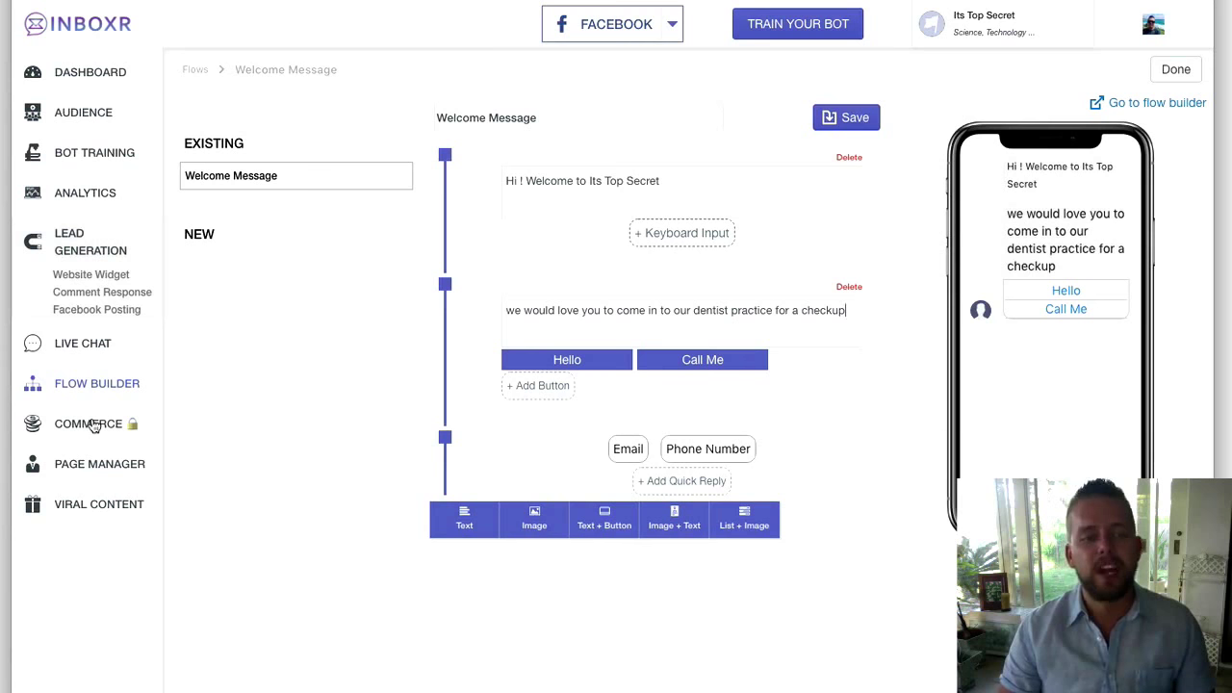
Look through the Facebook pages that can be linked and show the Viral Content options.
left_click(91, 464)
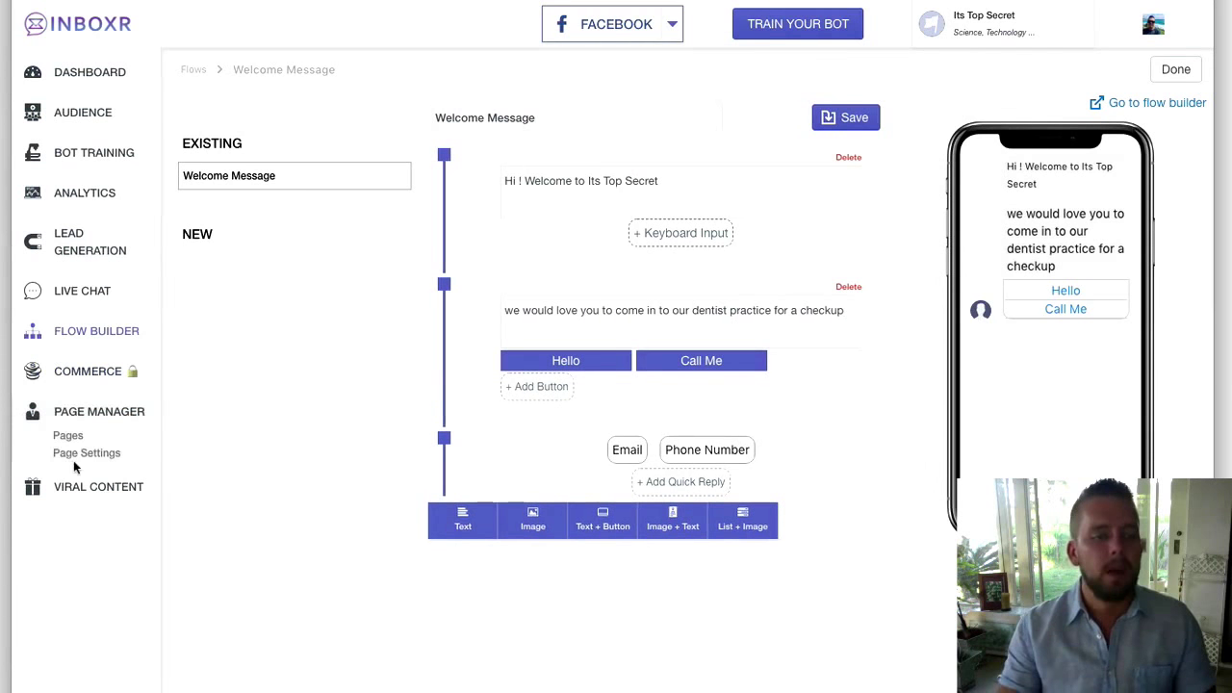
left_click(71, 437)
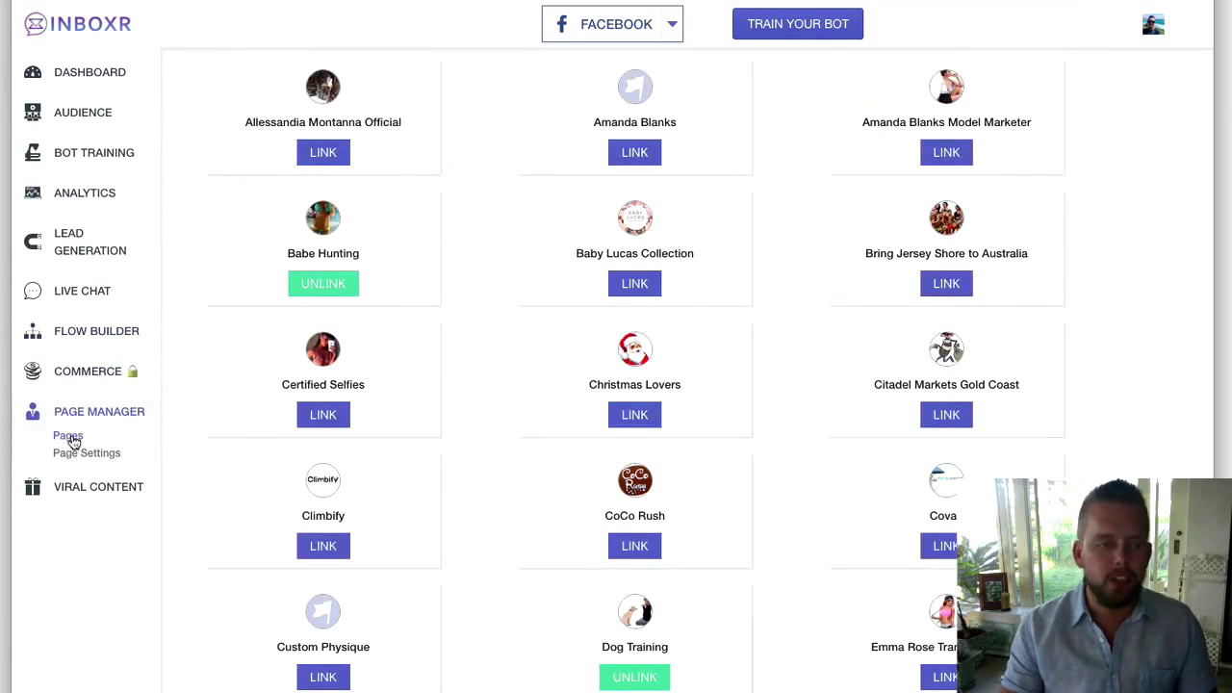
scroll(472, 343, "down", 4)
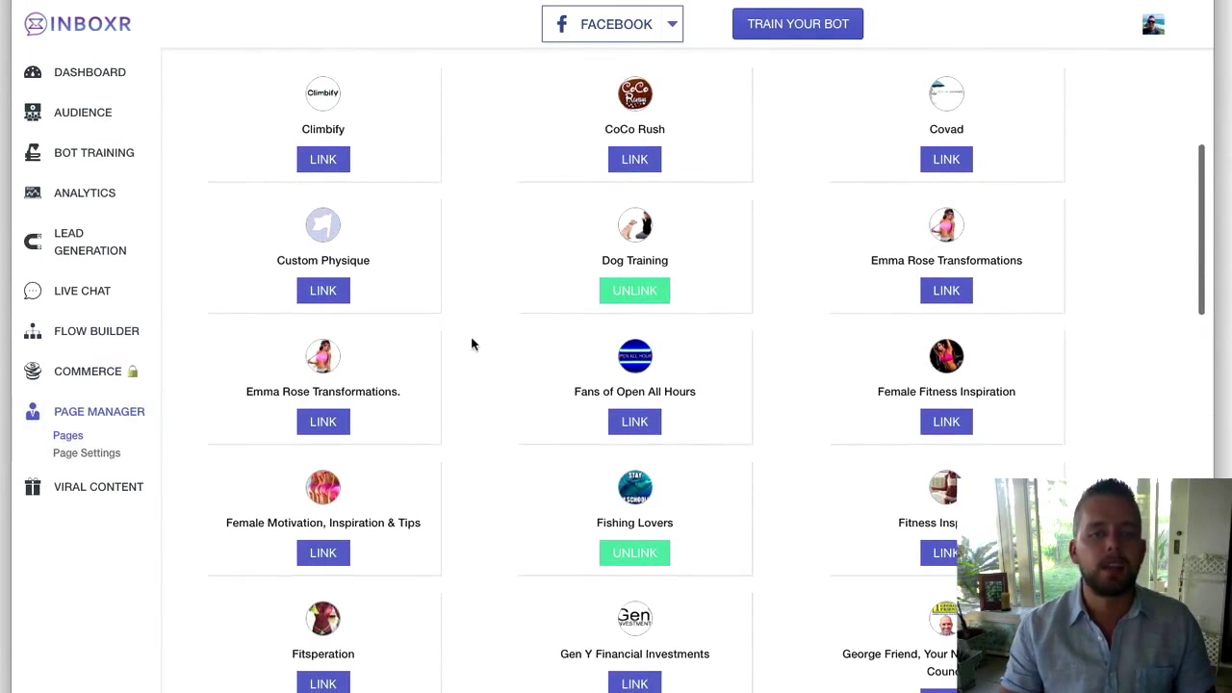
left_click(123, 487)
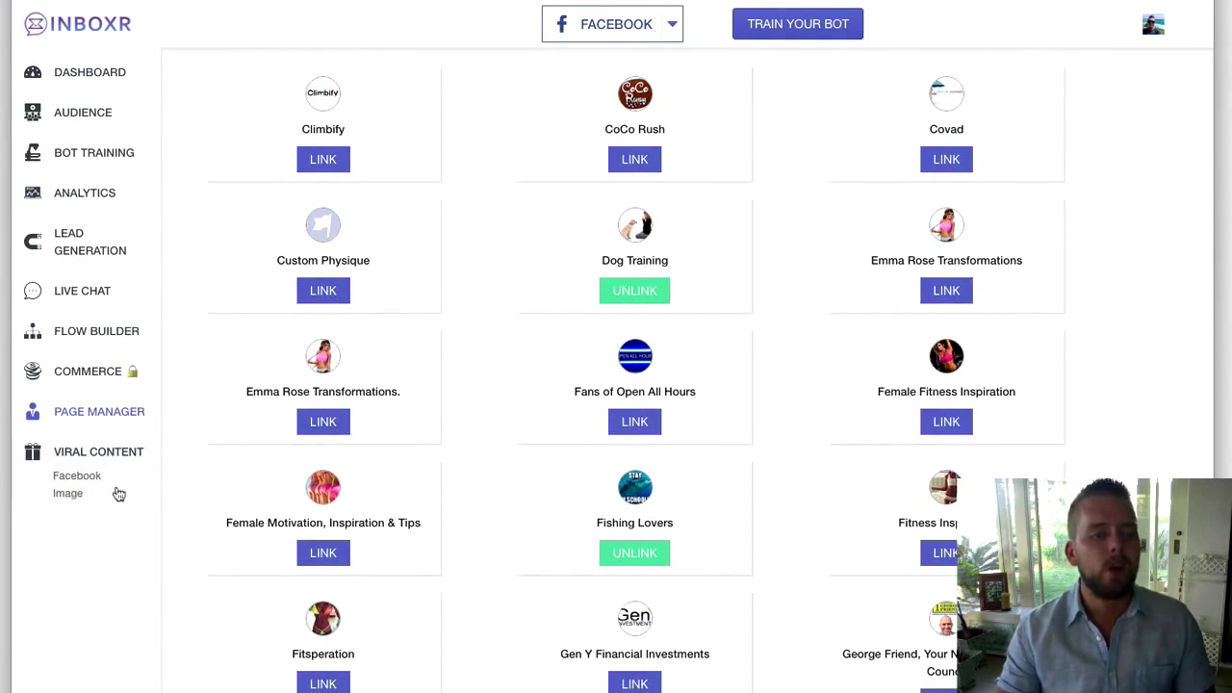